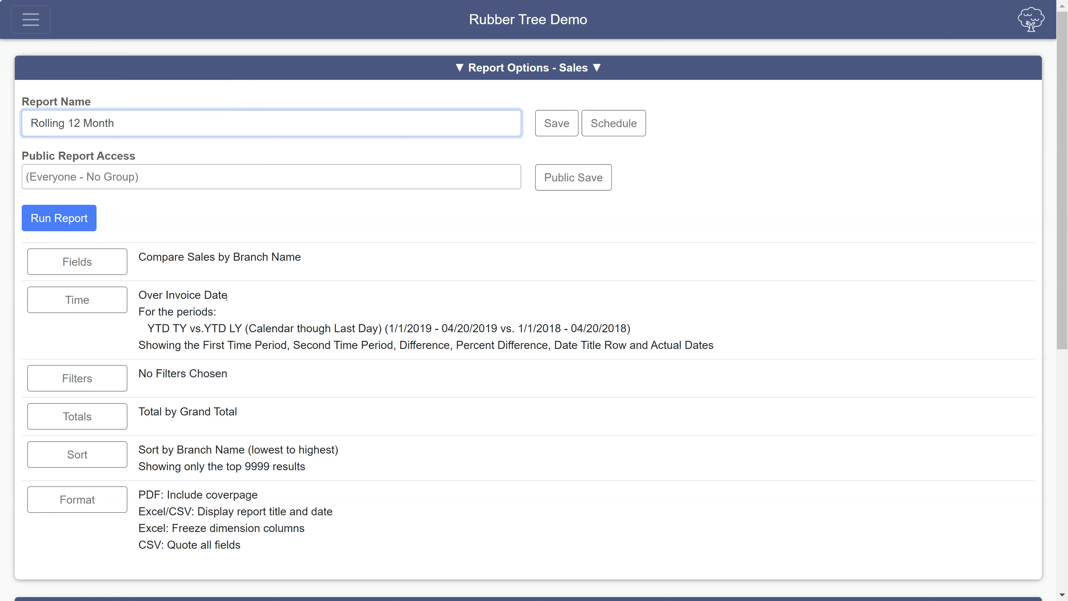
Step: Open the report's time period settings and check which time dimensions are available
click(86, 295)
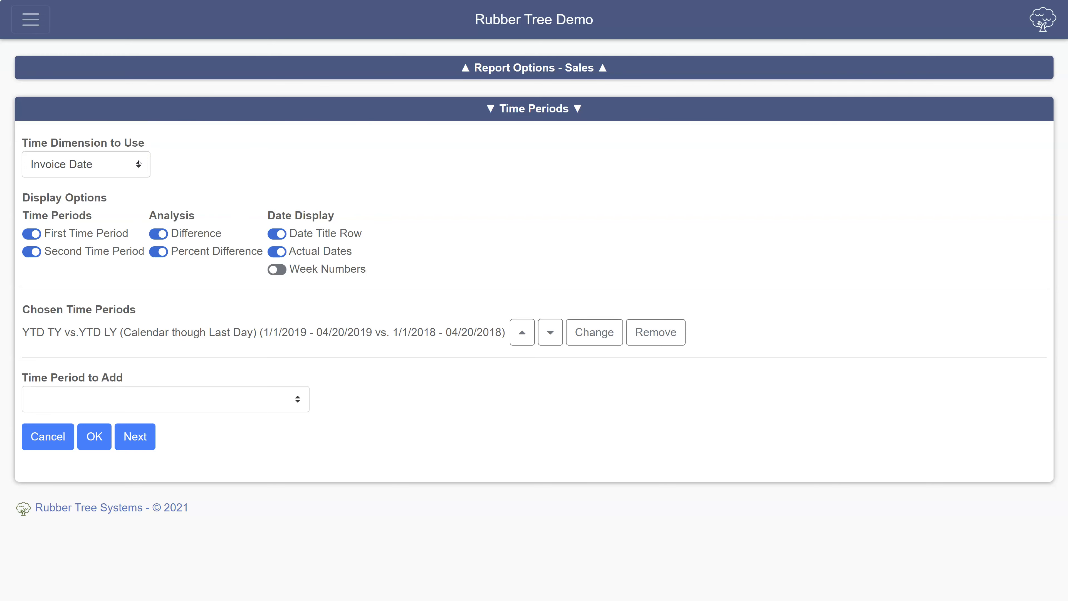
click(138, 164)
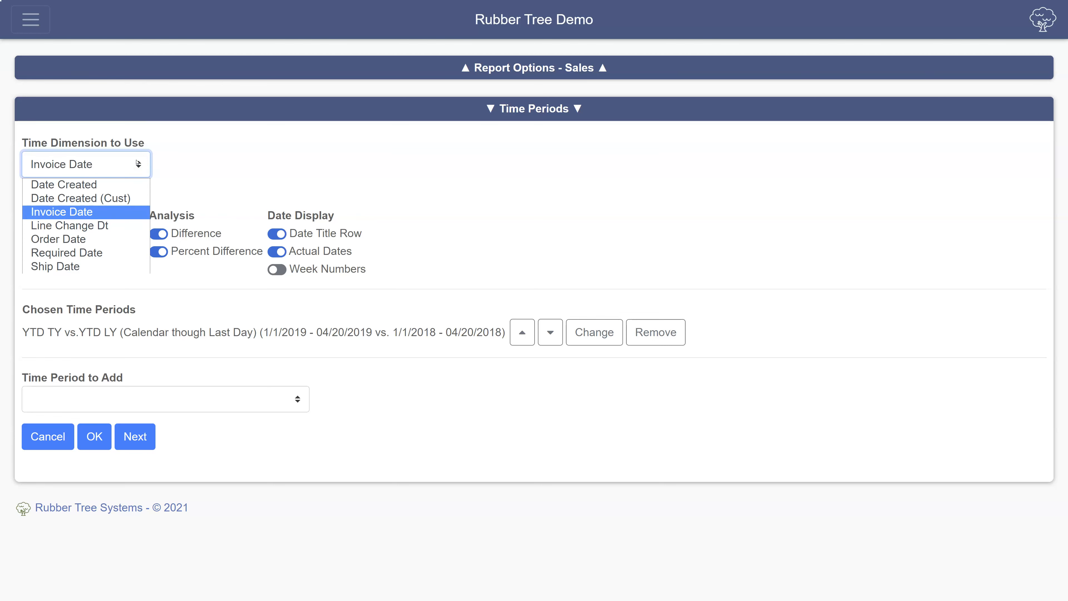
click(138, 163)
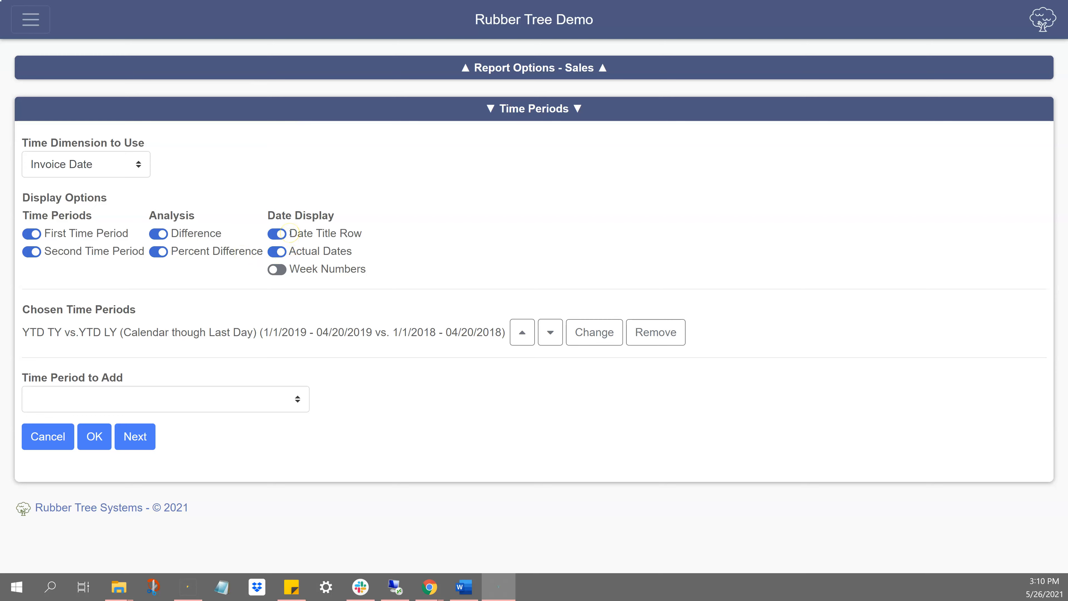
drag(291, 233, 355, 233)
drag(296, 252, 365, 268)
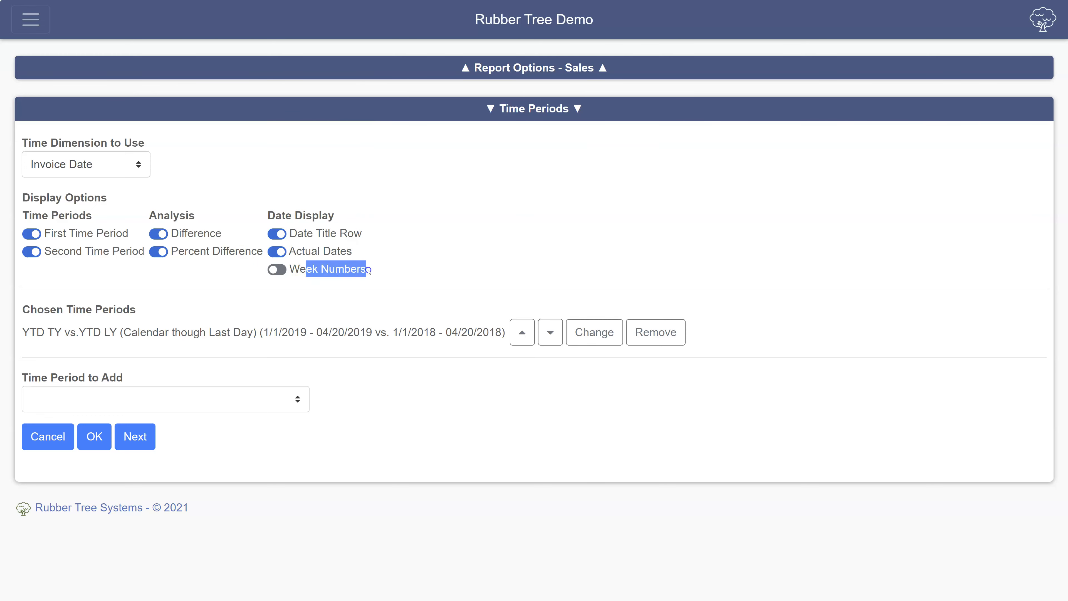
click(418, 257)
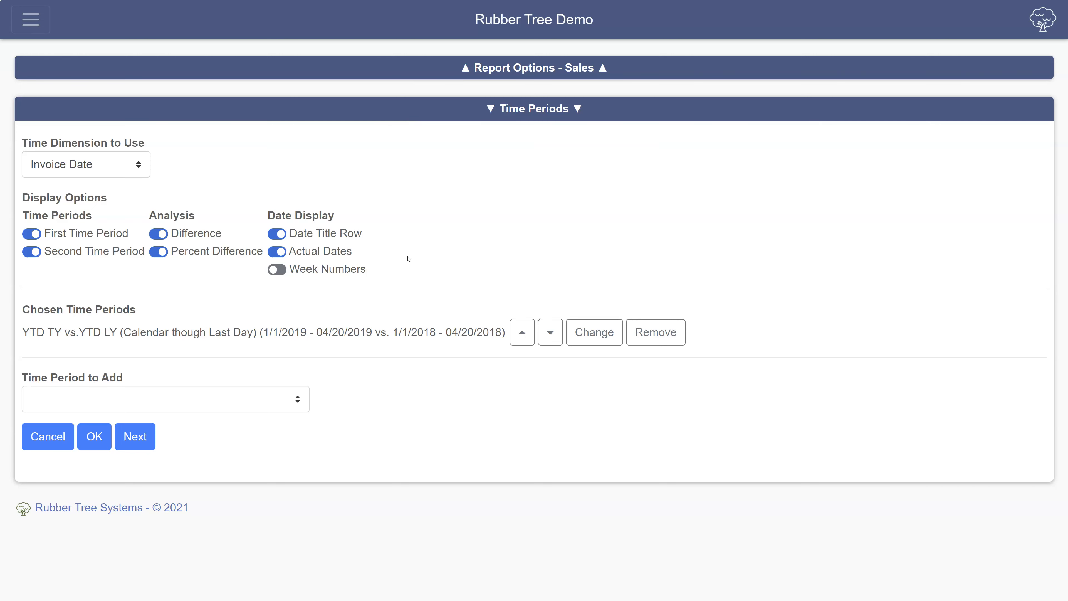
click(199, 290)
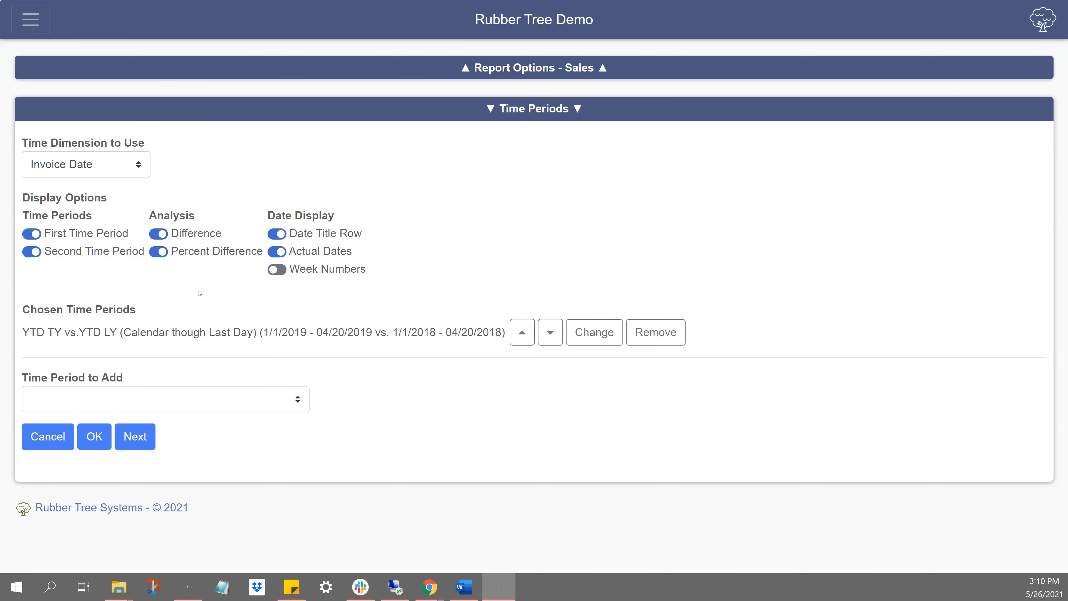
click(211, 285)
Step: Turn off the Difference and Percent Difference analysis and remove the YTD TY vs. YTD LY period from the chosen time periods
click(158, 233)
click(155, 252)
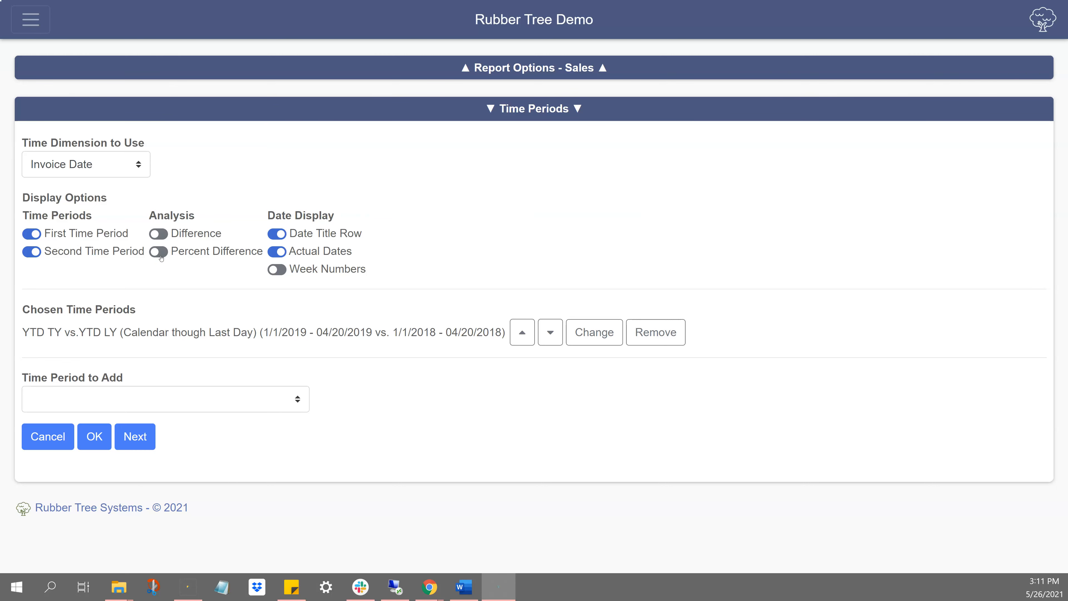
click(665, 338)
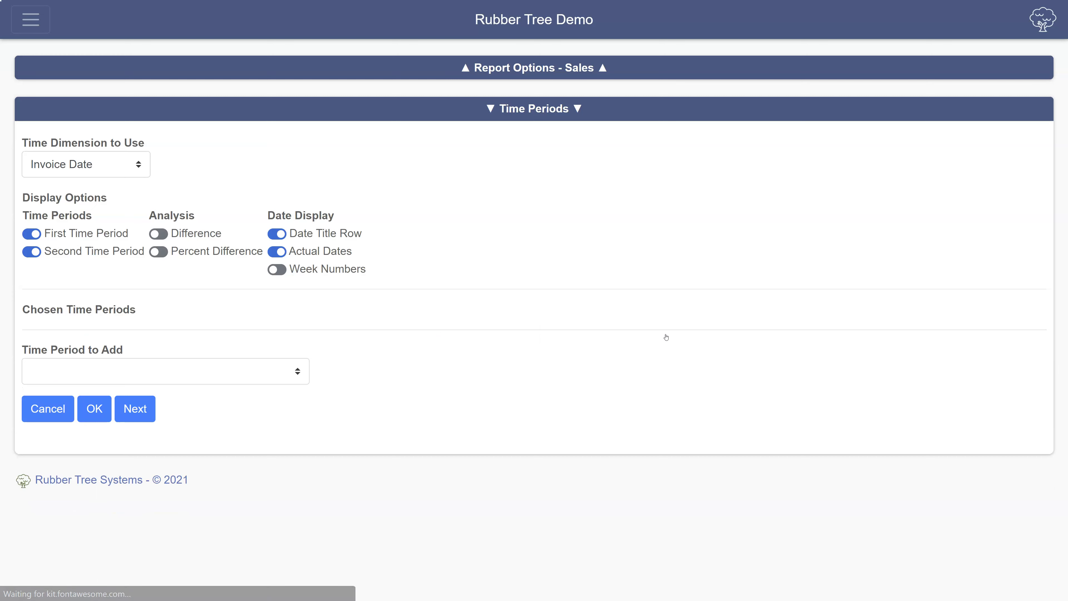
Step: Add the predefined period "Months: 01 Month Ago vs 02 Months Ago" to the chosen time periods
click(293, 378)
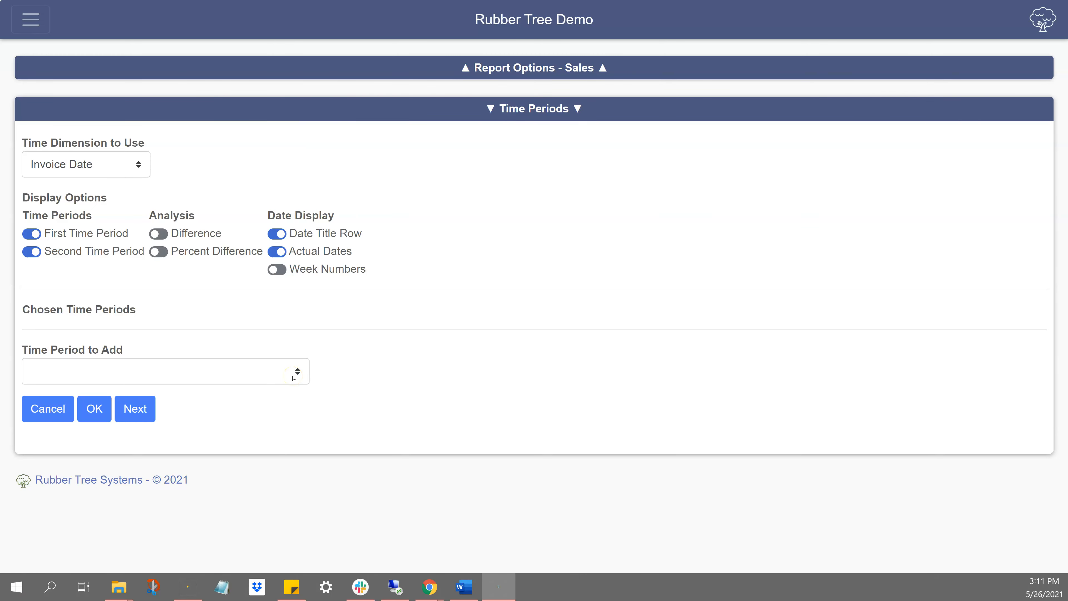
click(293, 377)
click(294, 374)
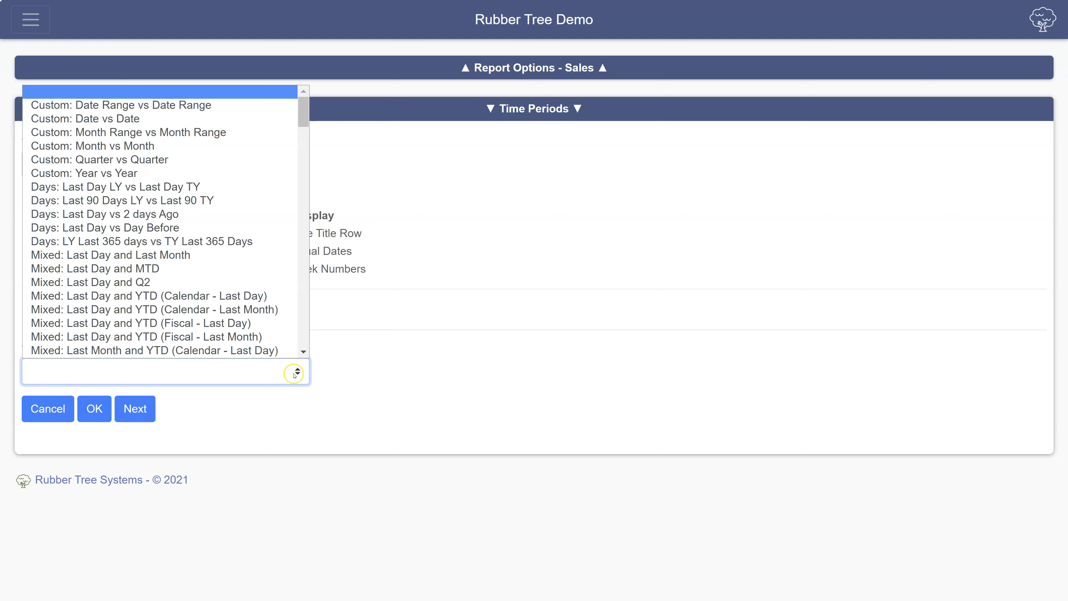
click(307, 122)
drag(306, 122, 309, 153)
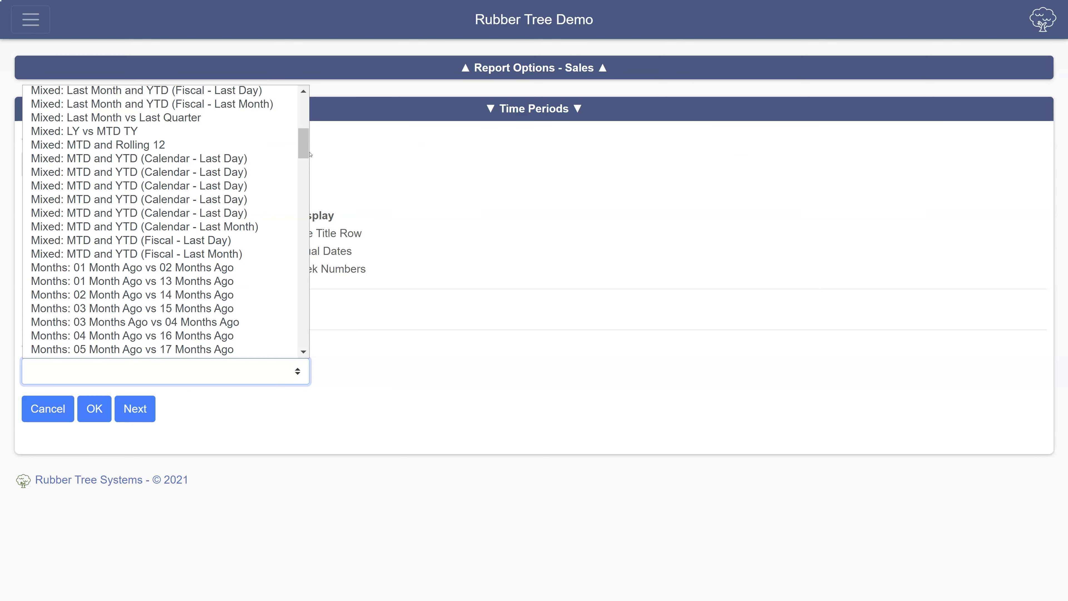
drag(304, 151, 302, 154)
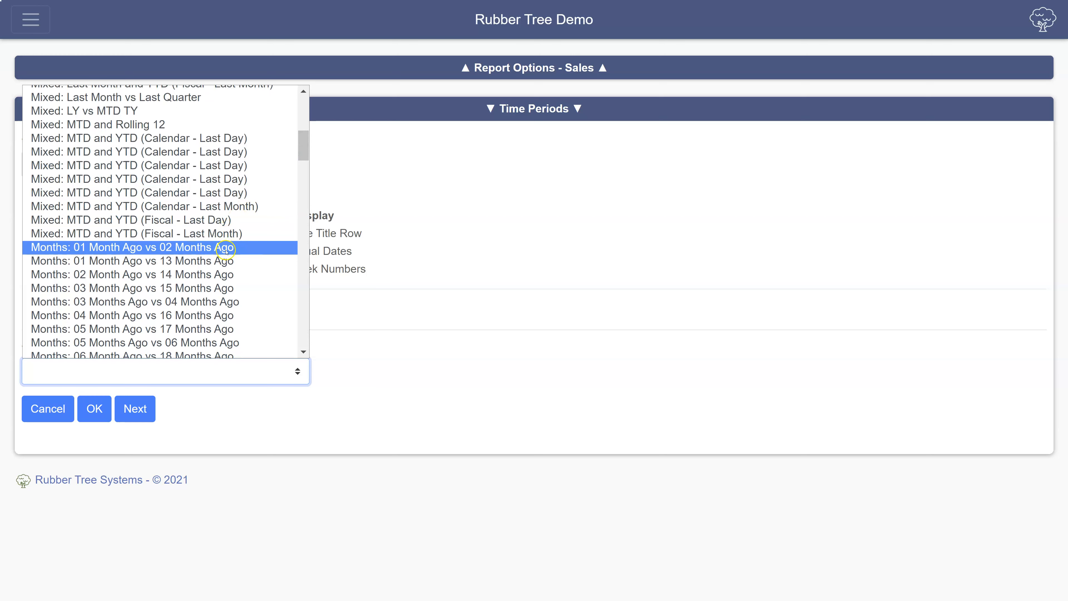
click(204, 253)
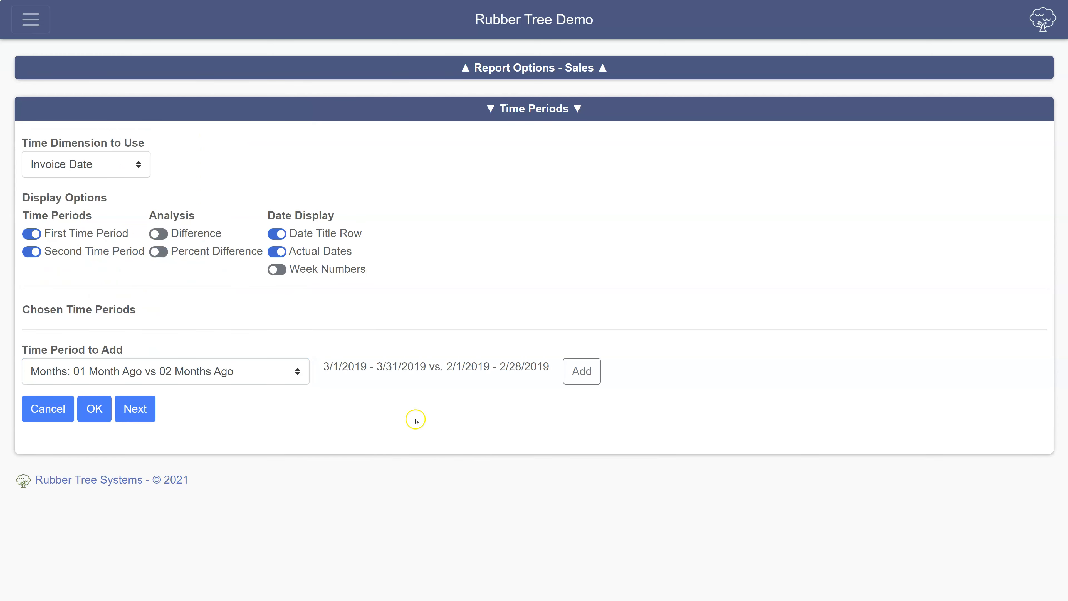
drag(325, 370, 548, 365)
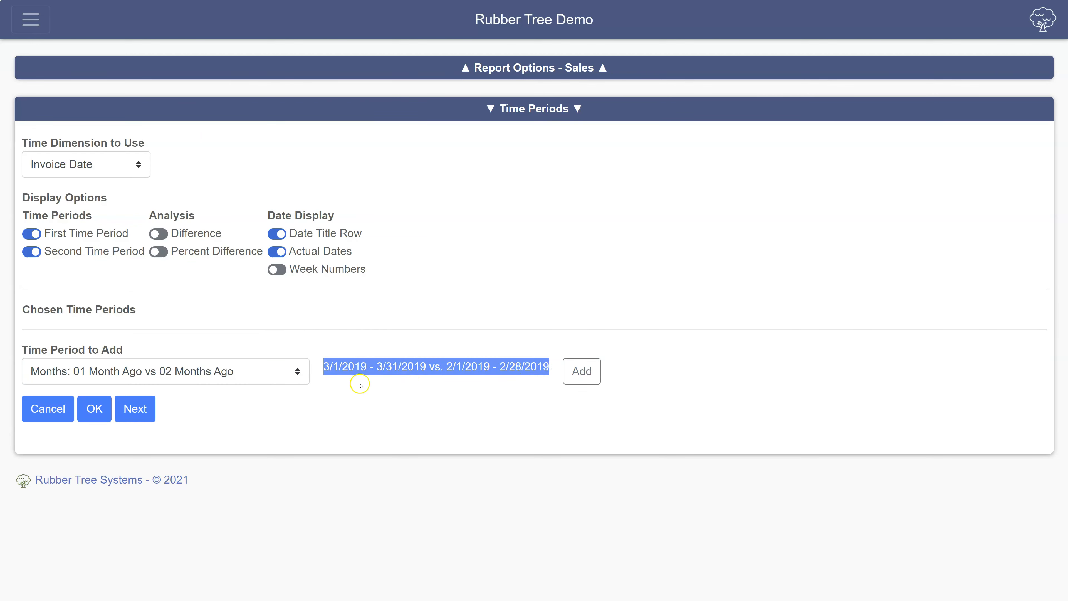
click(594, 374)
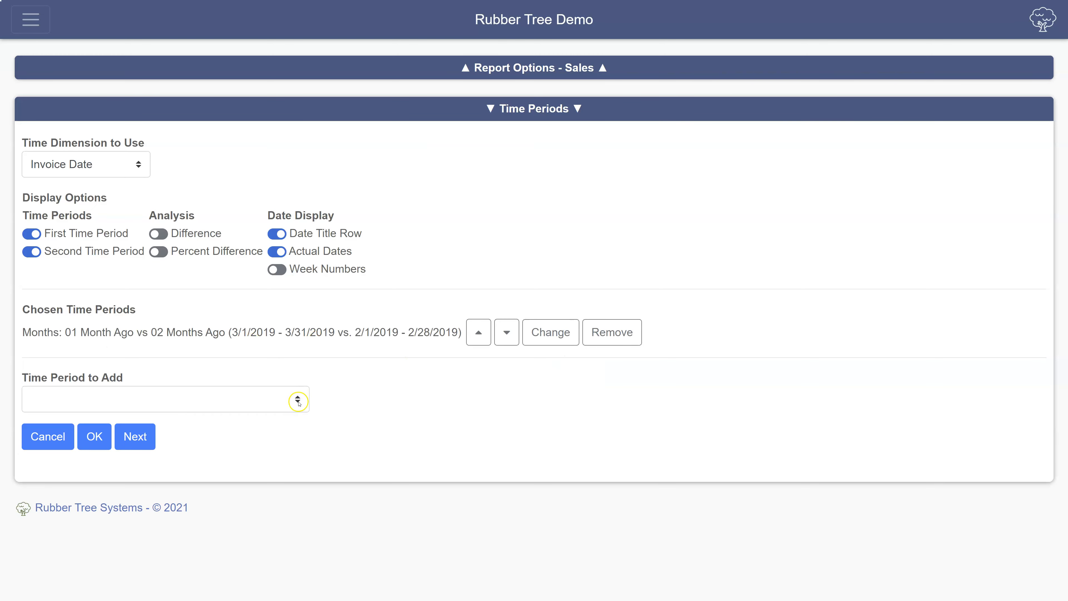
Step: Add the predefined period "Months: 03 Months Ago vs 04 Months Ago" to the chosen time periods
click(298, 399)
drag(303, 140, 302, 181)
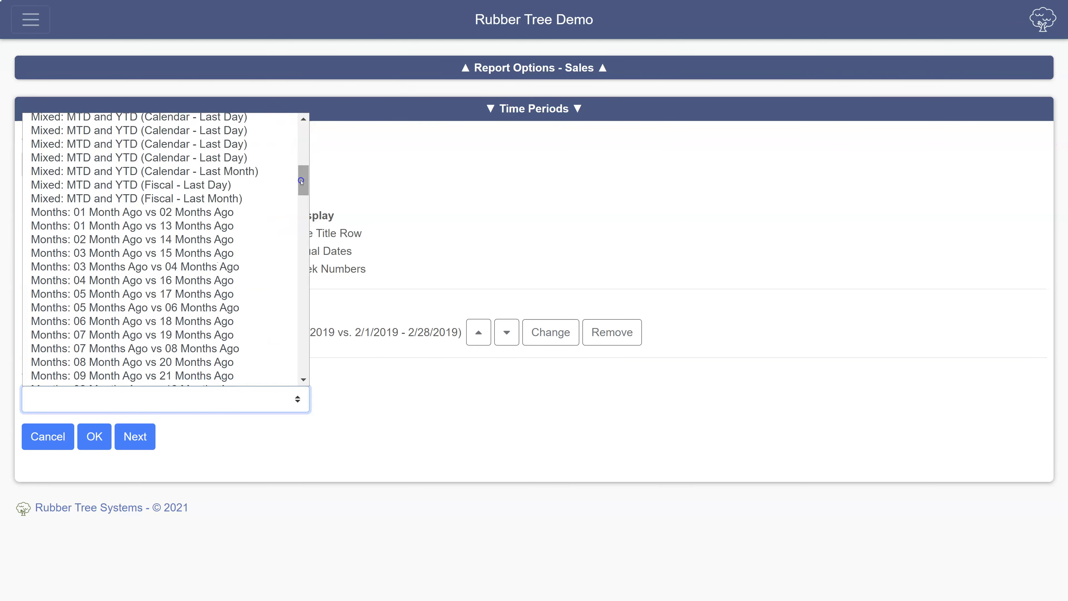
click(185, 267)
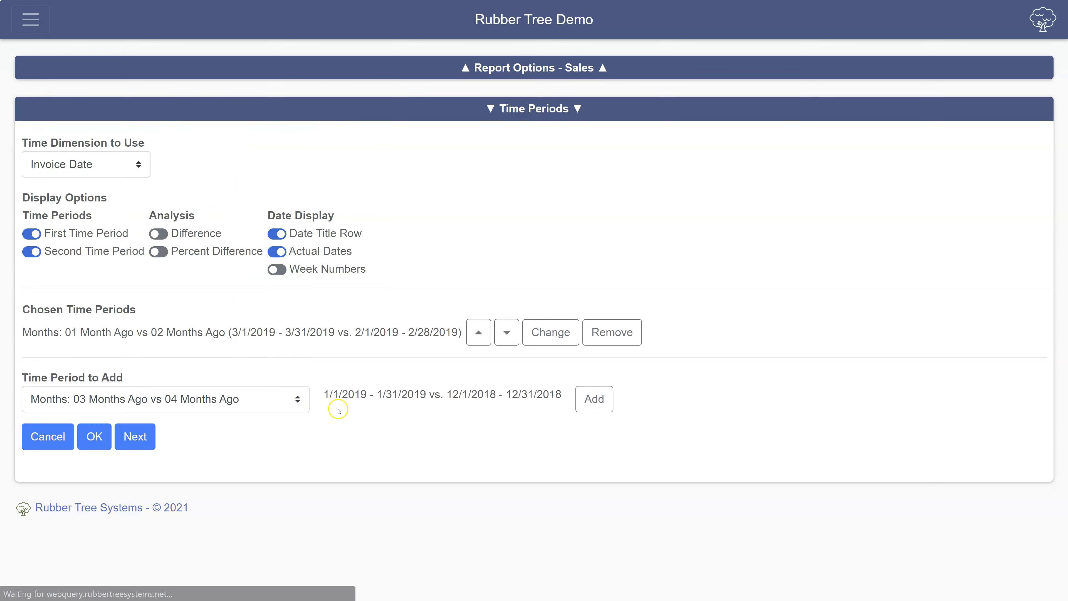
click(593, 399)
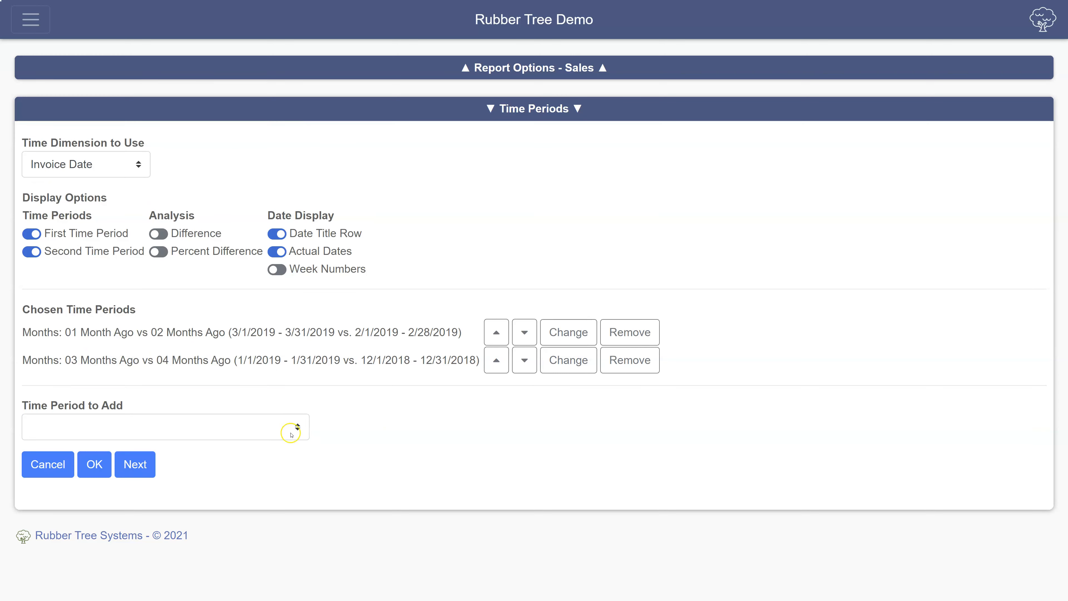
Step: Add the predefined period "Months: 05 Months Ago vs 06 Months Ago" to the chosen time periods
click(300, 428)
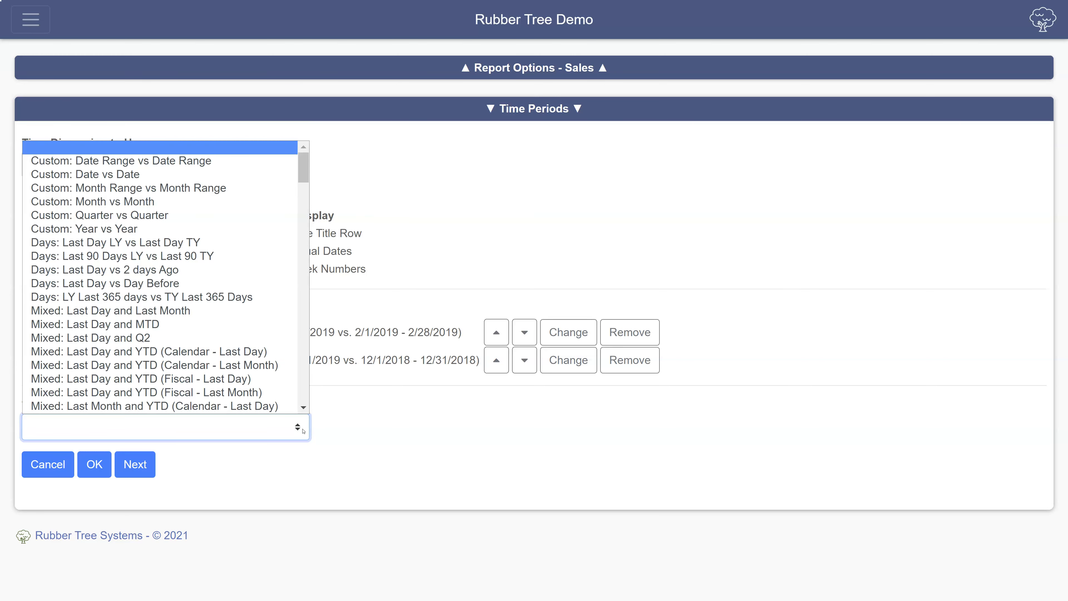
drag(303, 168, 304, 208)
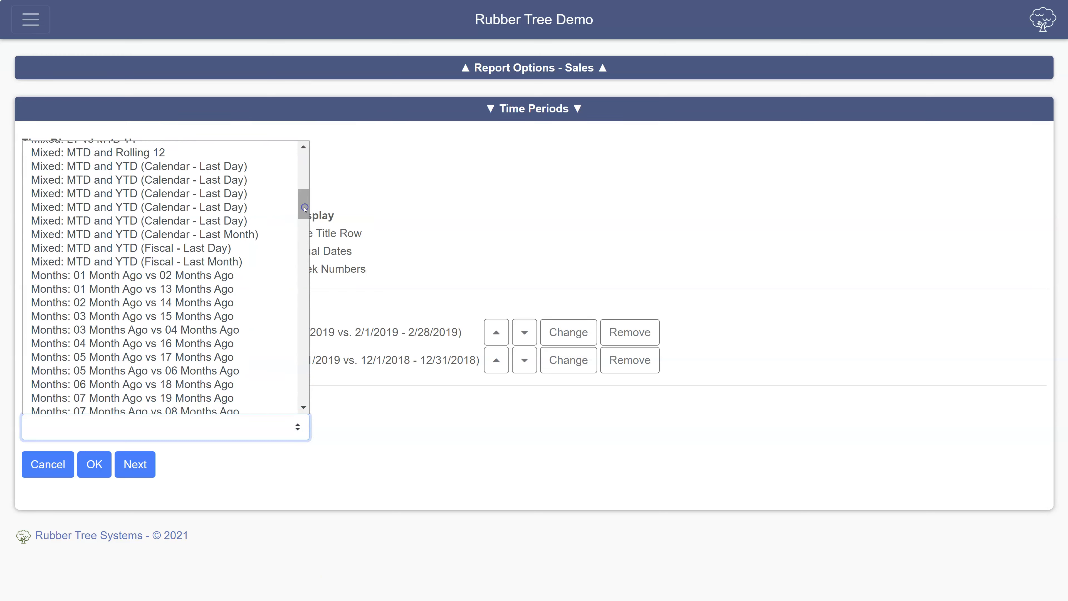
click(206, 372)
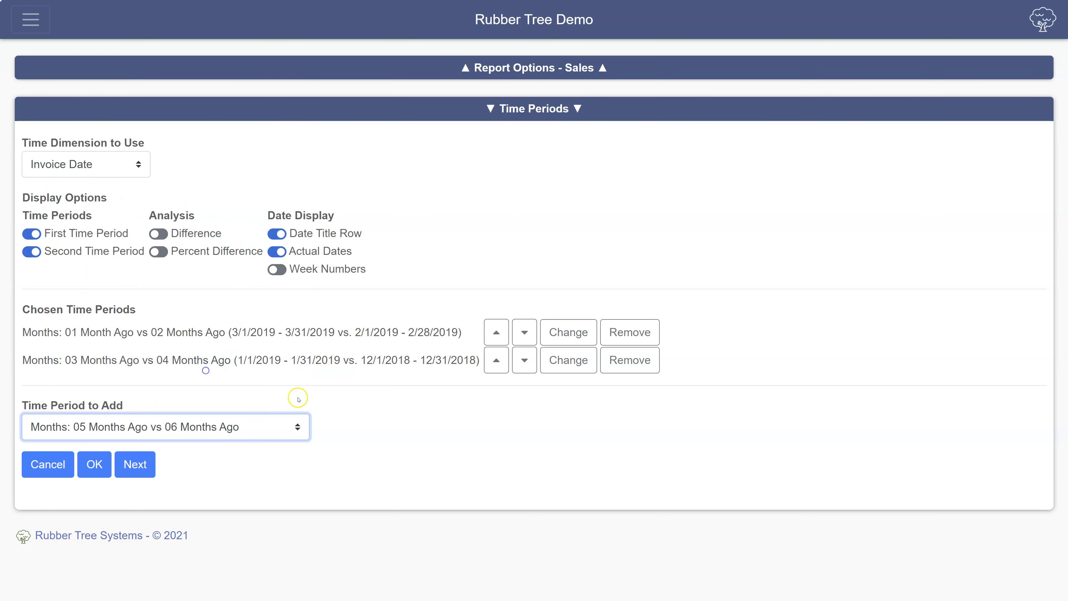
click(590, 427)
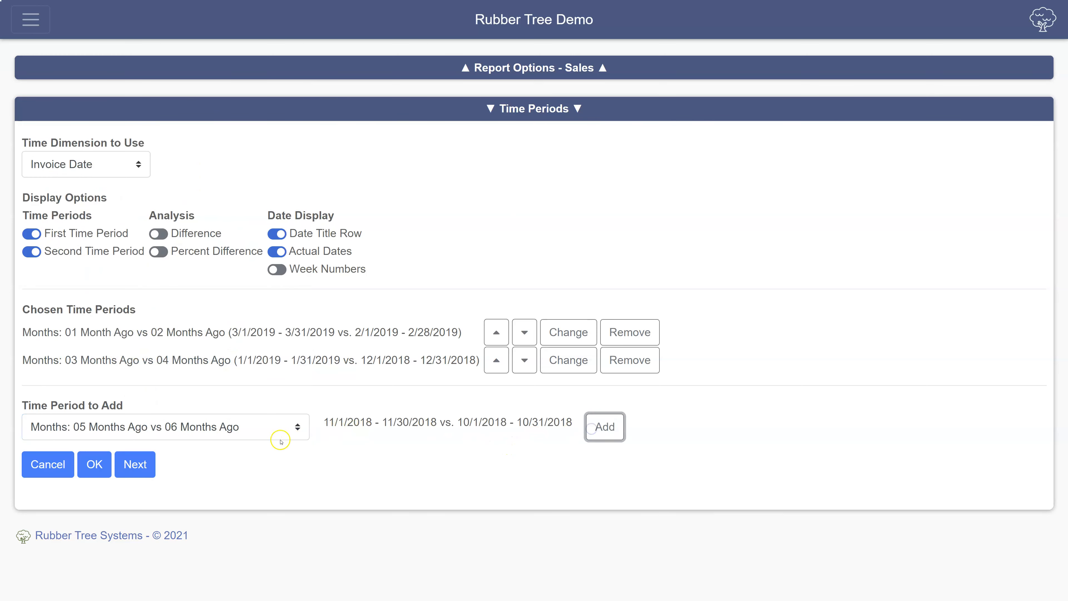
Step: Add the predefined period "Months: 07 Months Ago vs 08 Months Ago" to the chosen time periods
click(168, 454)
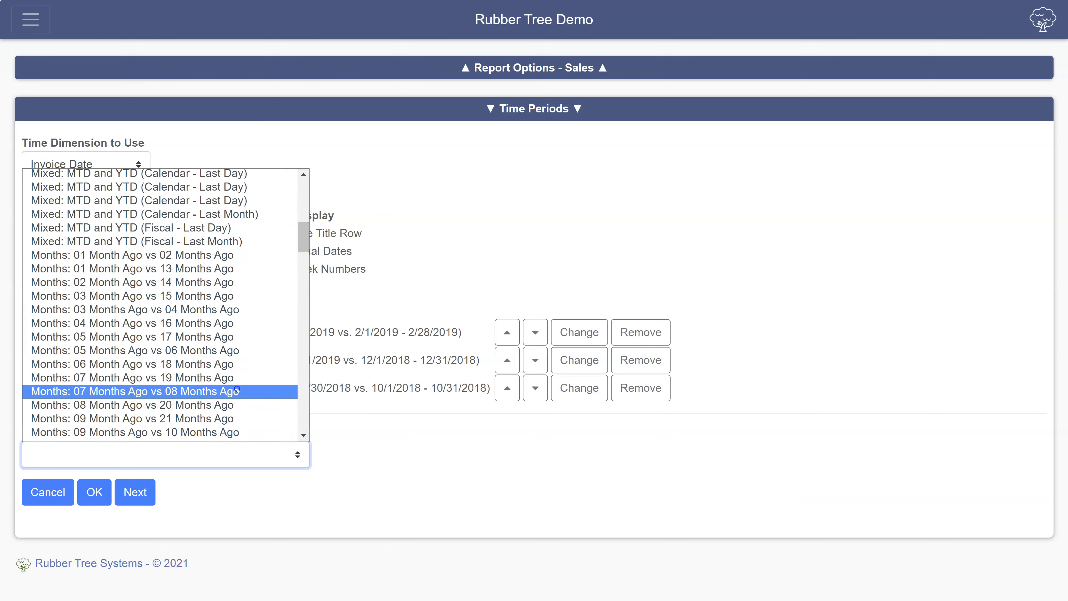
click(235, 386)
click(584, 455)
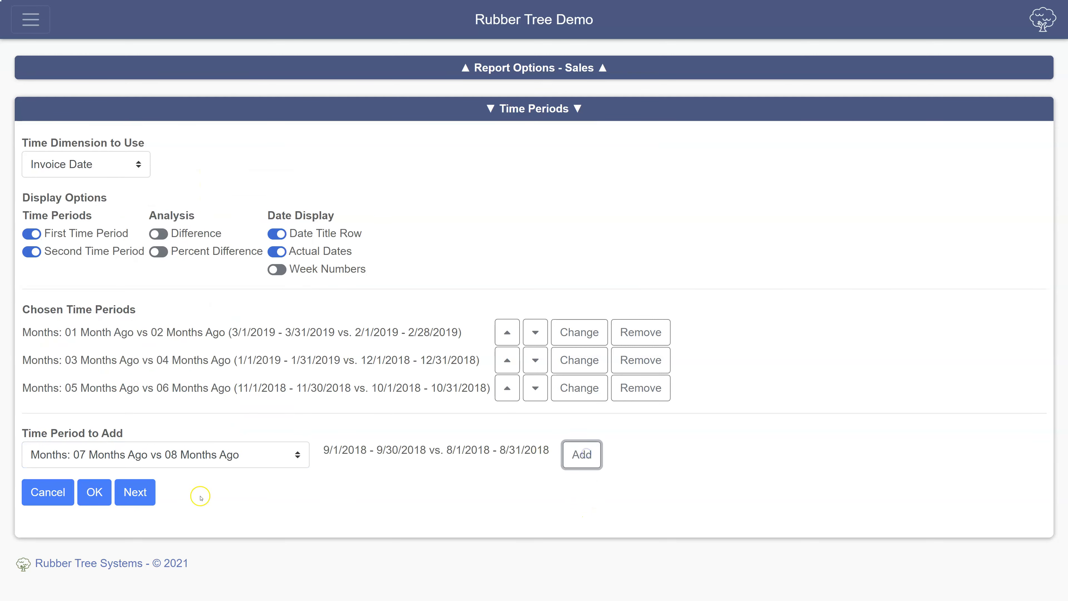
Step: Add the predefined period "Months: 09 Months Ago vs 10 Months Ago" to the chosen time periods
click(297, 483)
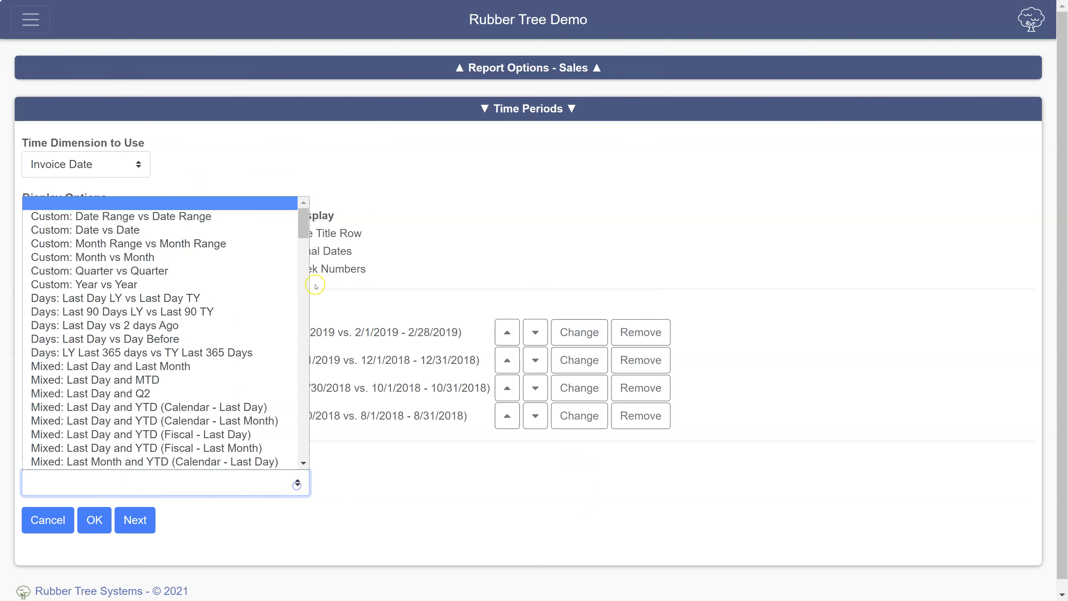
scroll(291, 273, down, 6)
scroll(292, 272, down, 2)
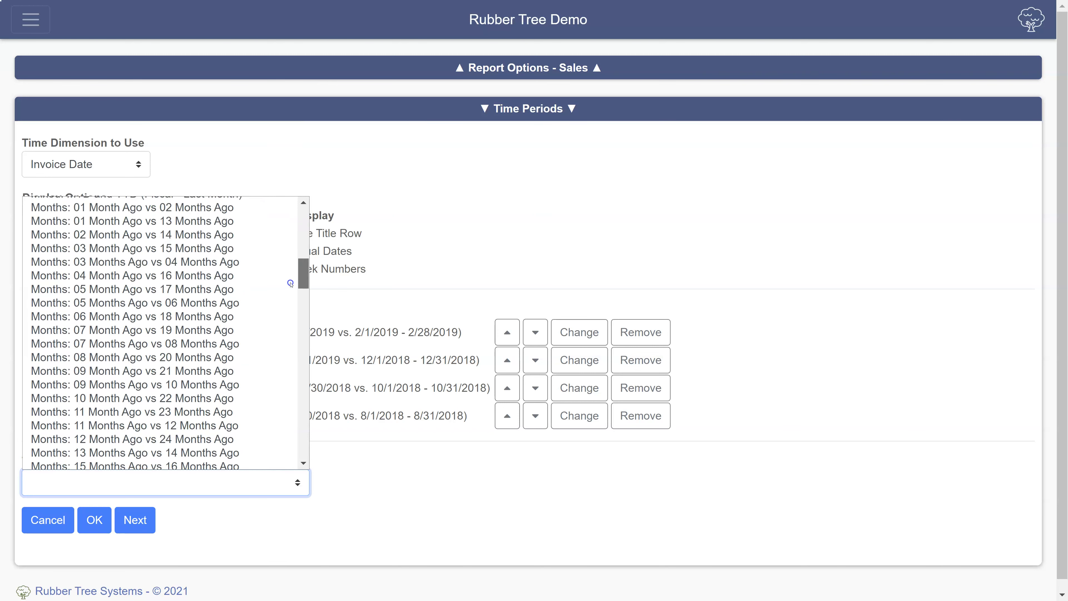
click(197, 378)
click(580, 483)
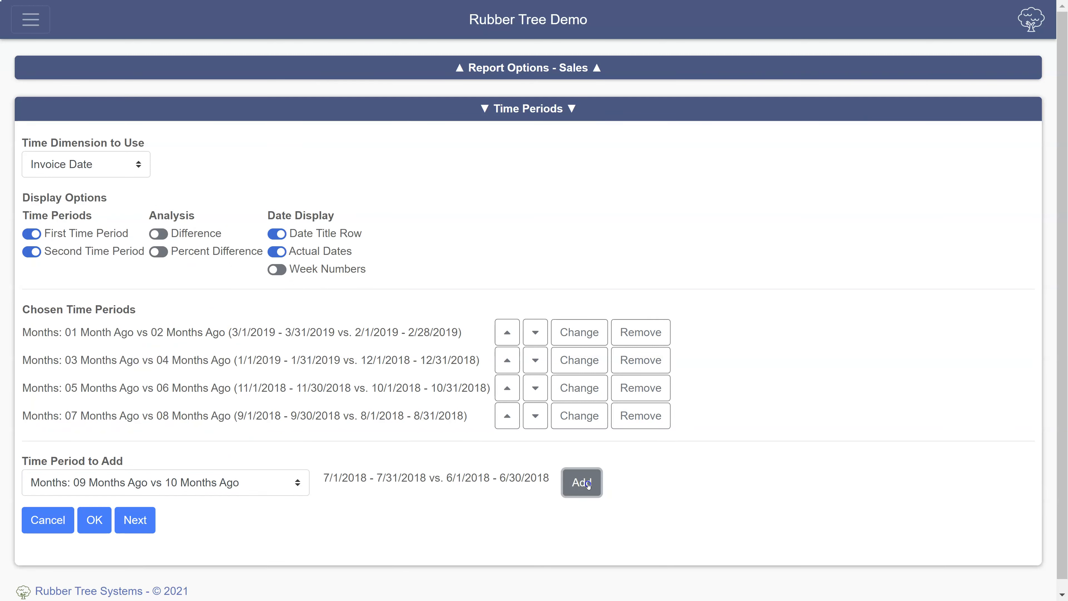
Step: Add the predefined period "Months: 11 Months Ago vs 12 Months Ago" to the chosen time periods
click(296, 509)
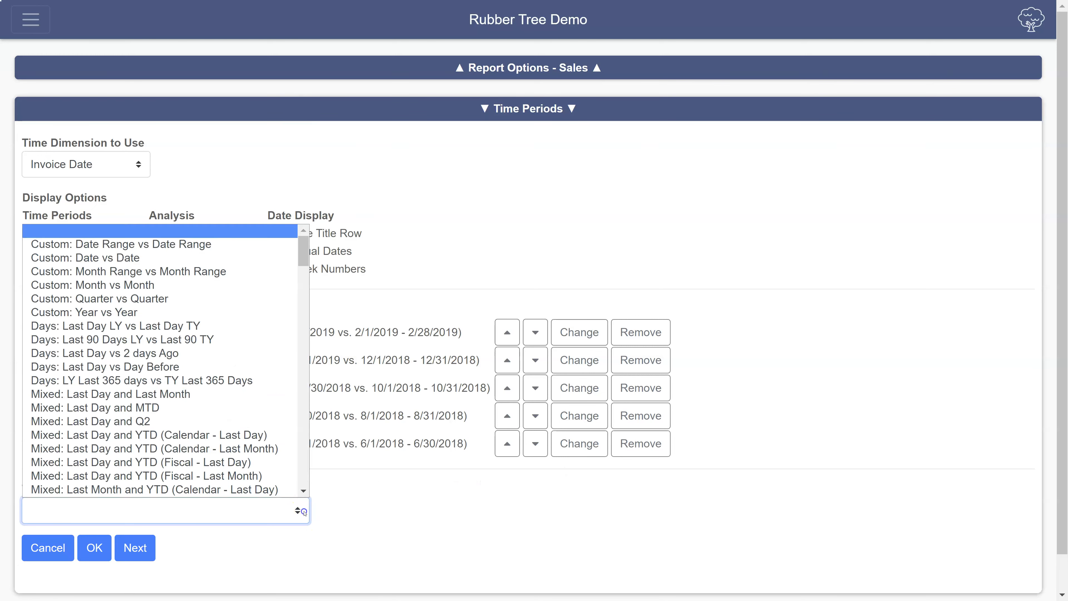
scroll(299, 337, down, 1)
drag(307, 257, 301, 302)
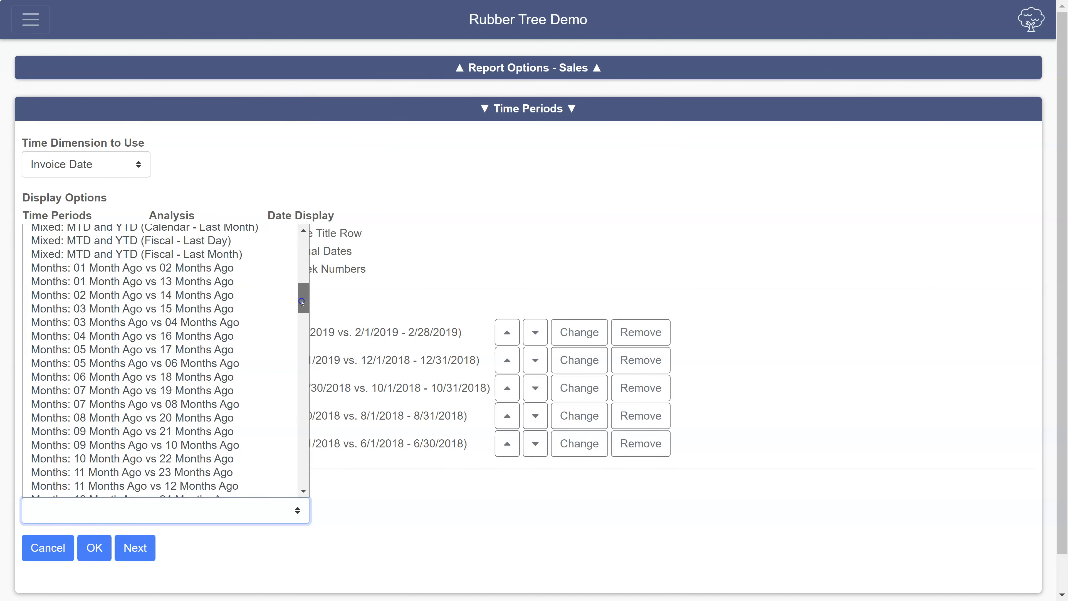
click(186, 485)
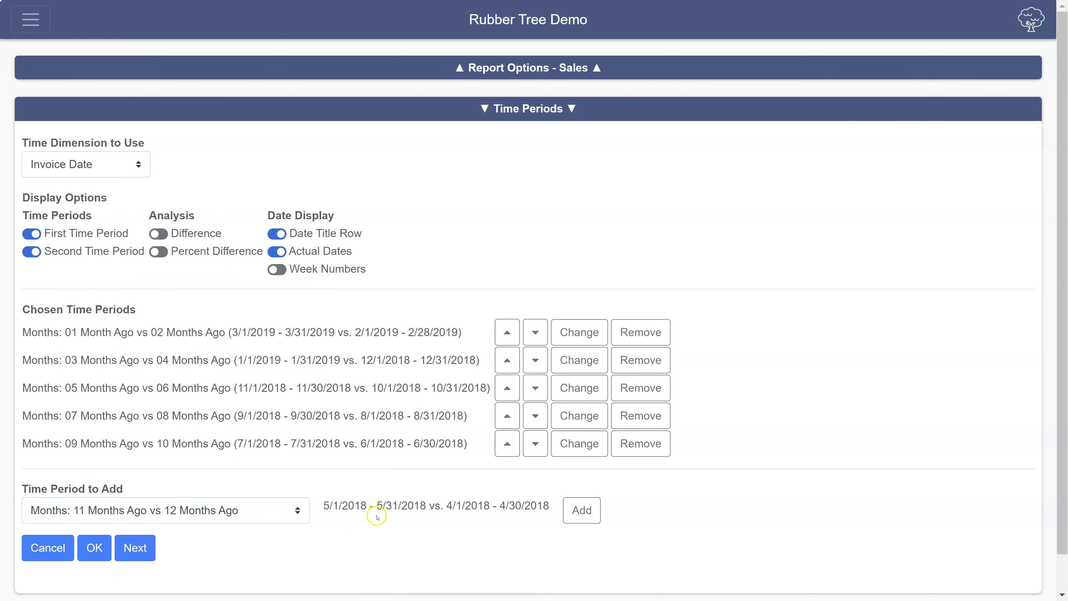
click(575, 511)
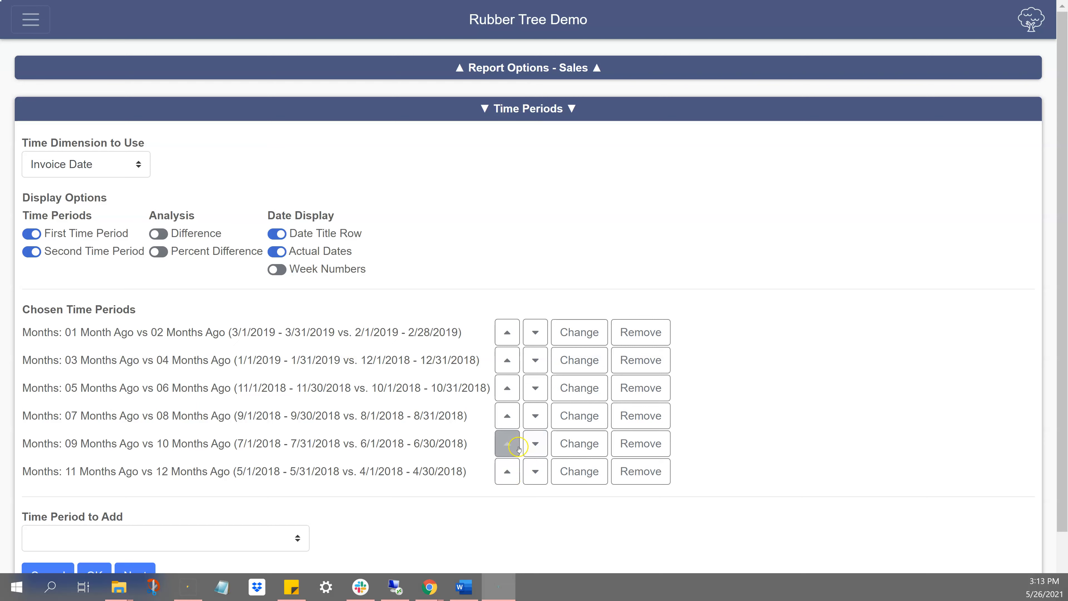
click(529, 416)
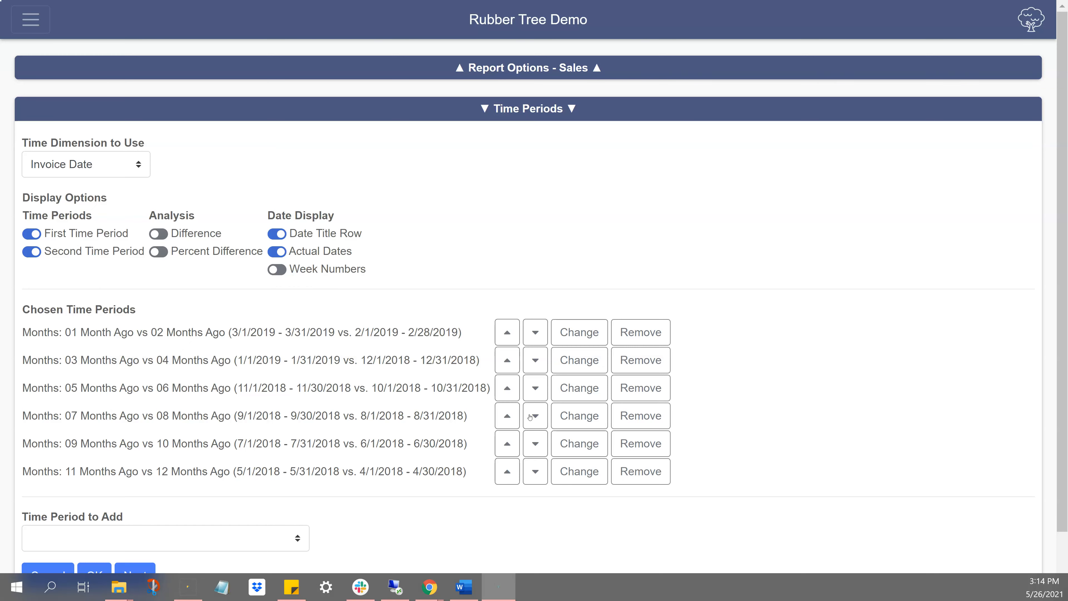
Step: Return to the report options, run the Rolling 12 Month report and examine its month comparison headings
click(491, 66)
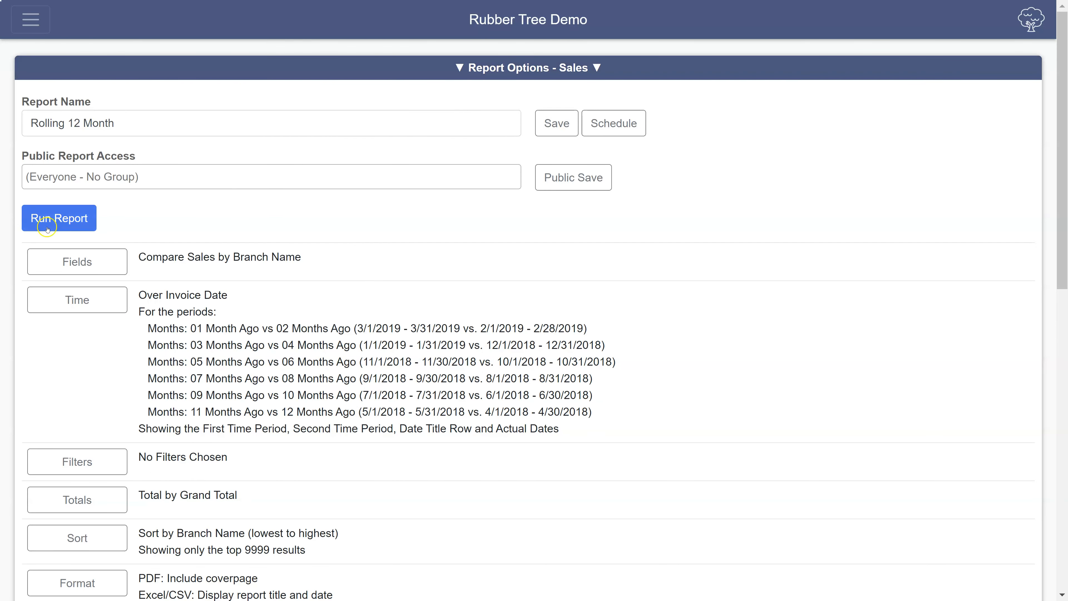
click(48, 227)
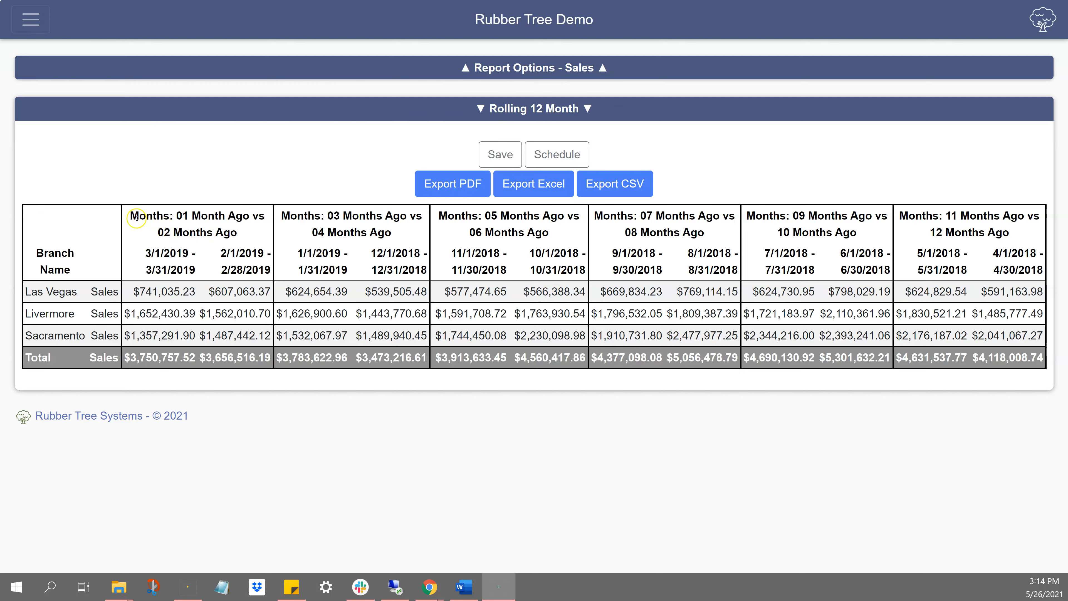
drag(130, 216, 416, 228)
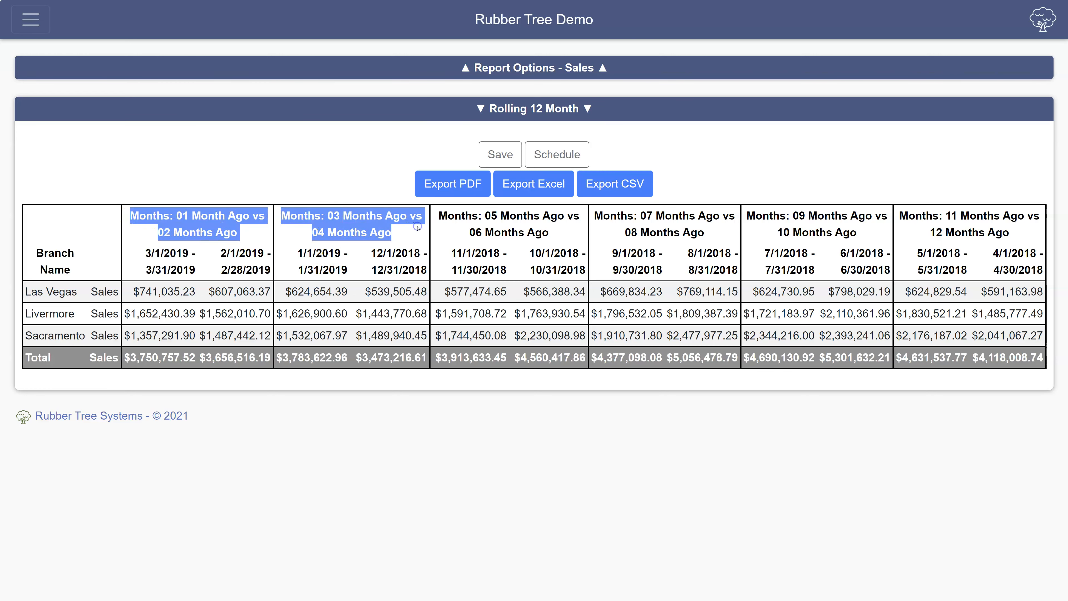
Step: Turn off the Date Title Row display option in the report's time period settings
click(491, 71)
click(491, 71)
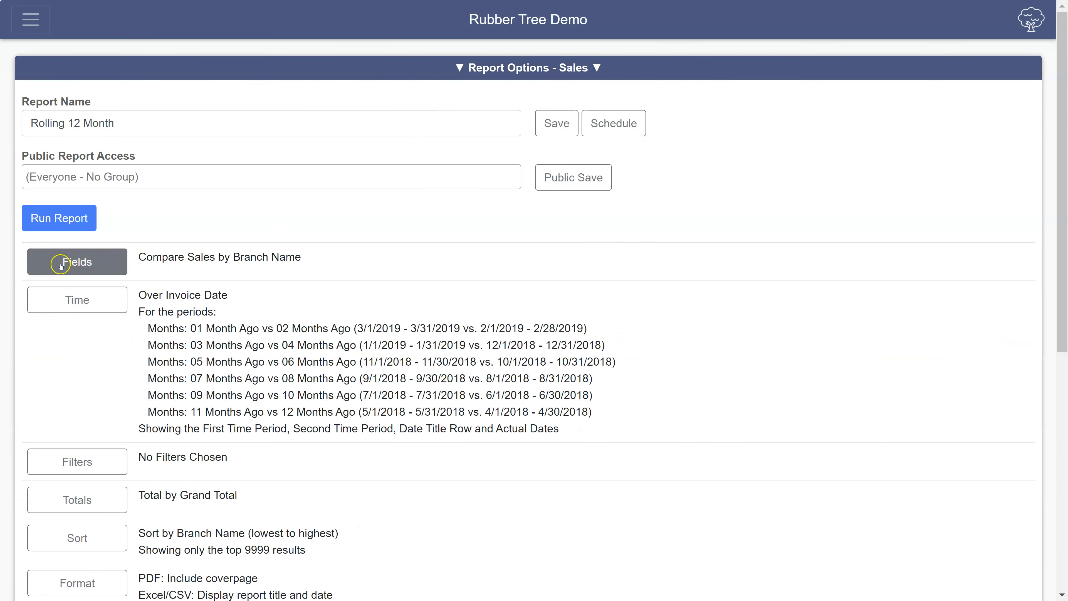
click(65, 299)
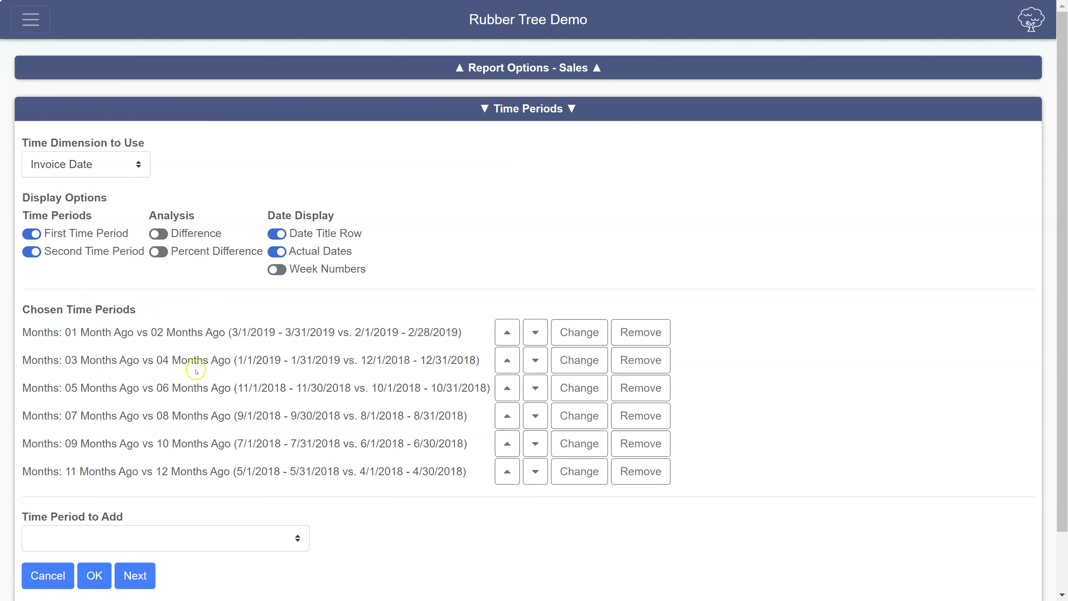
click(276, 234)
key(F10)
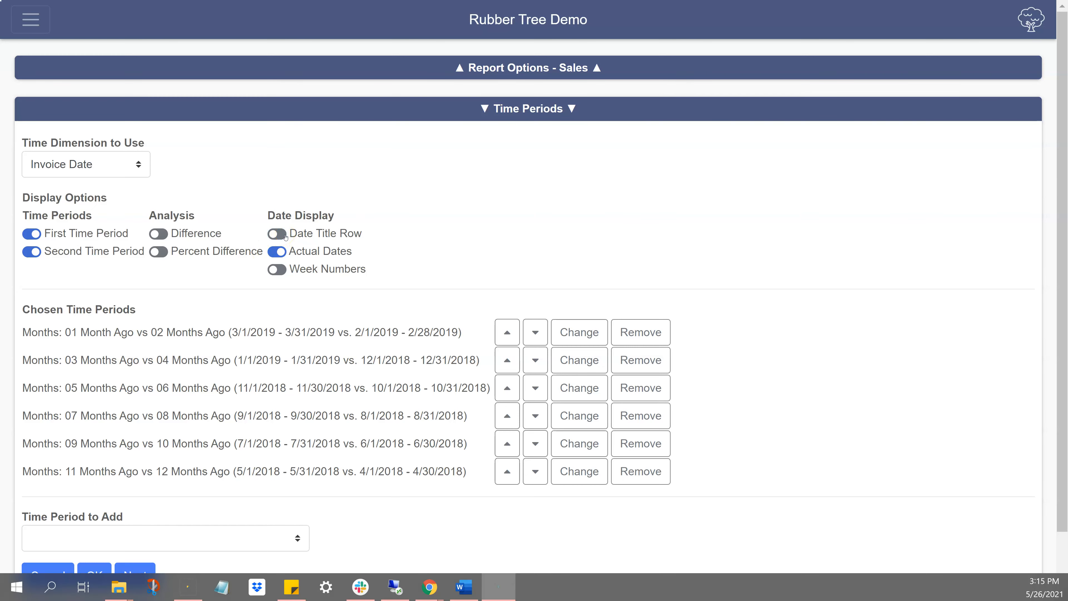
Step: Return to the report options and rerun the Rolling 12 Month report with the changed date display
click(488, 67)
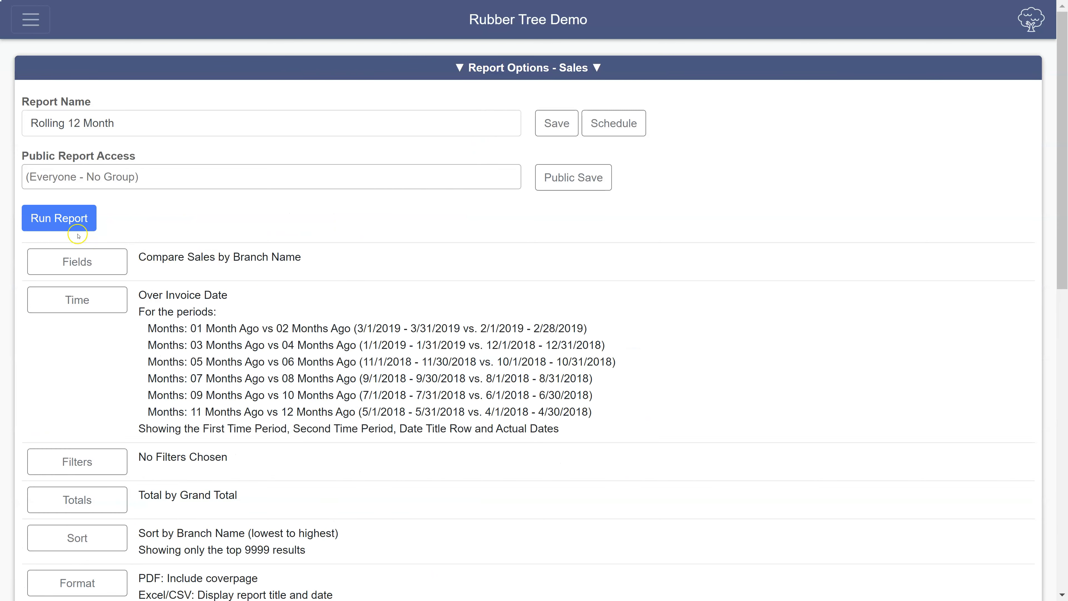
click(66, 226)
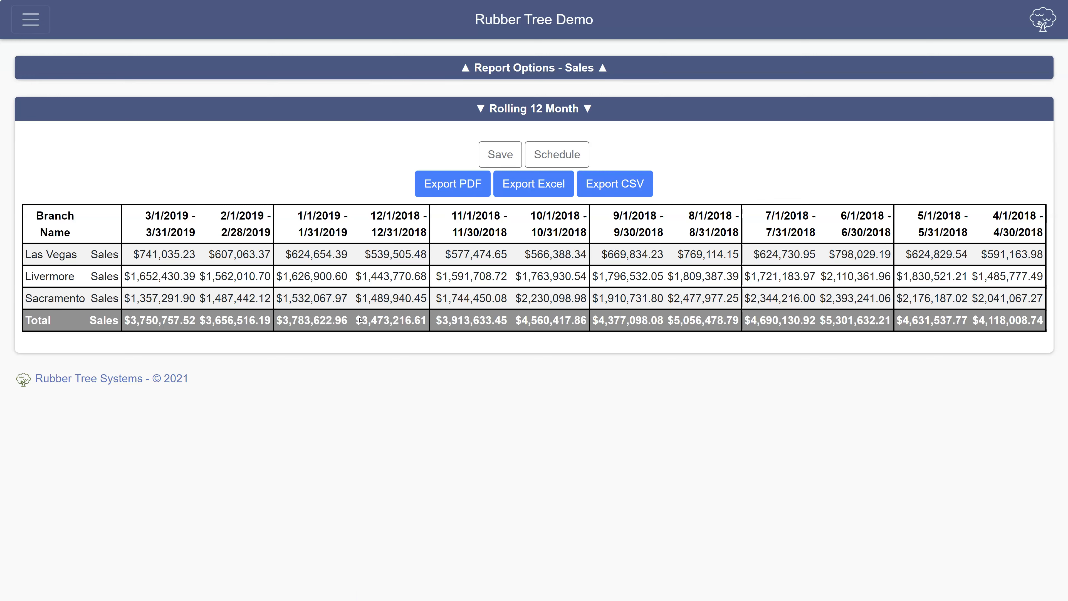
click(322, 375)
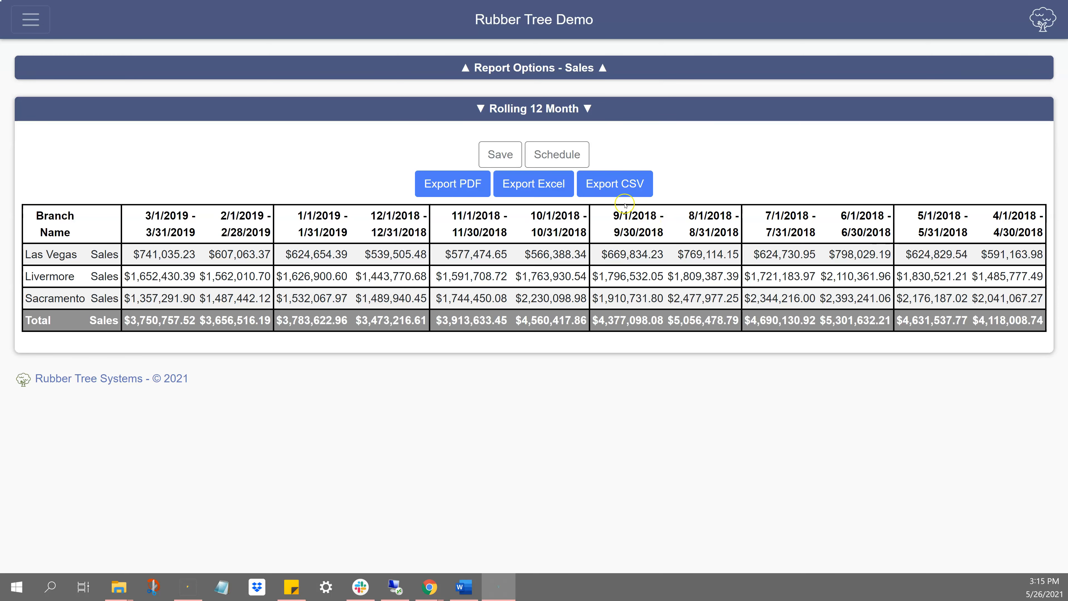
Step: Reopen the report options and save the report under the name Rolling 12 Month
click(549, 71)
click(549, 126)
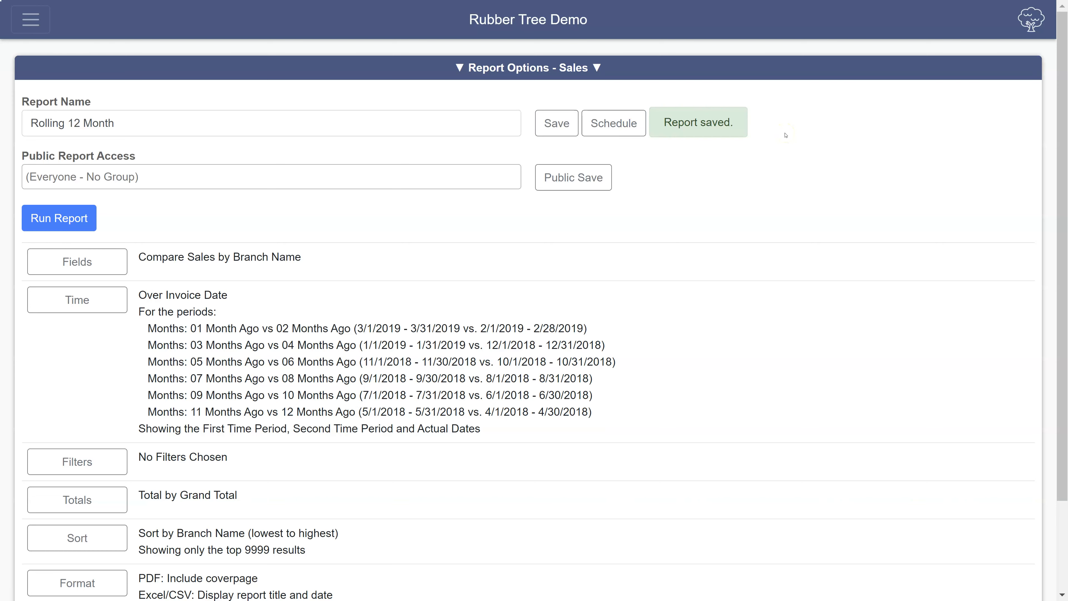
key(F10)
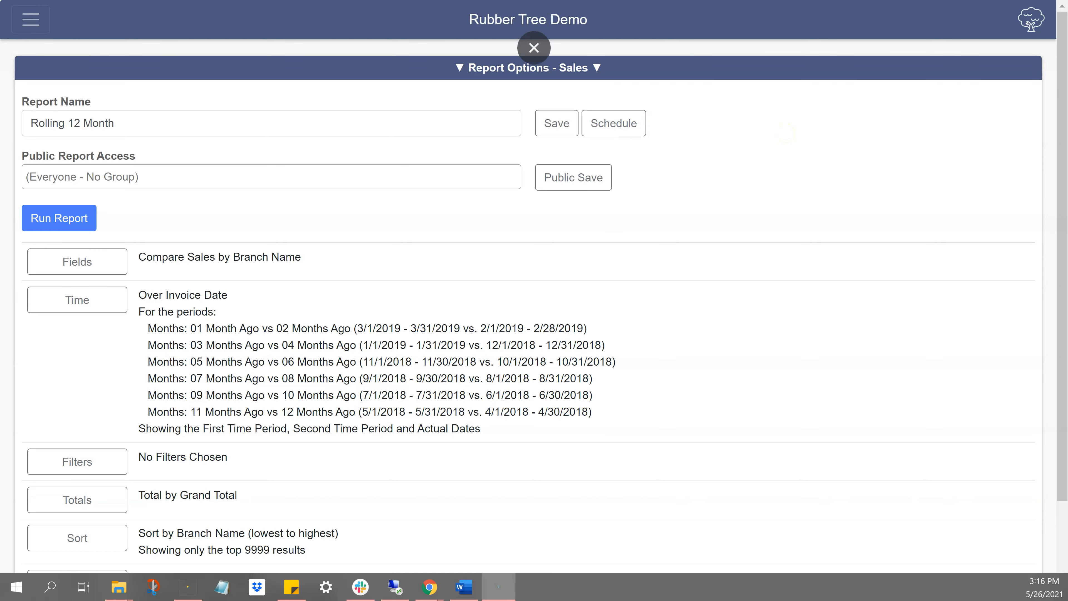